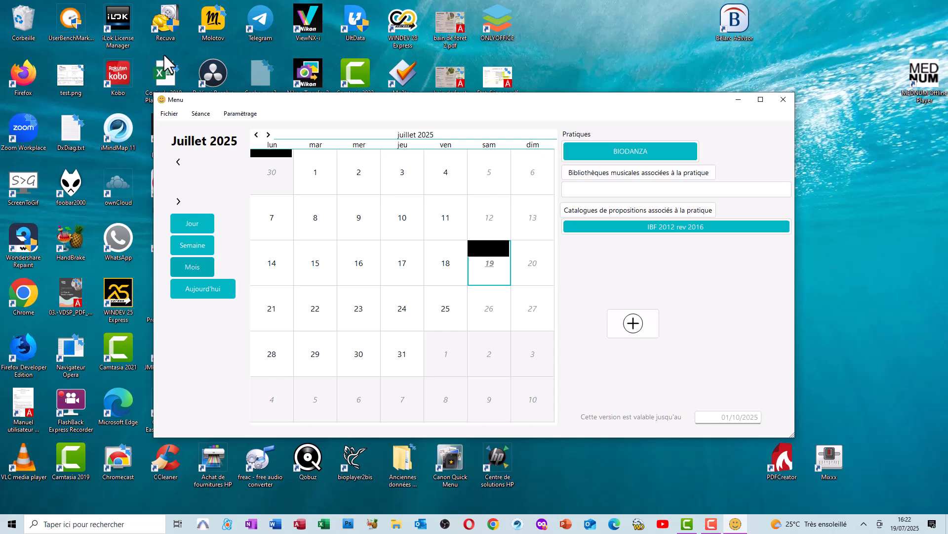
Create a new group named "Groupe du Jeudi chez Pulcinella" in the groups table
left_click(151, 53)
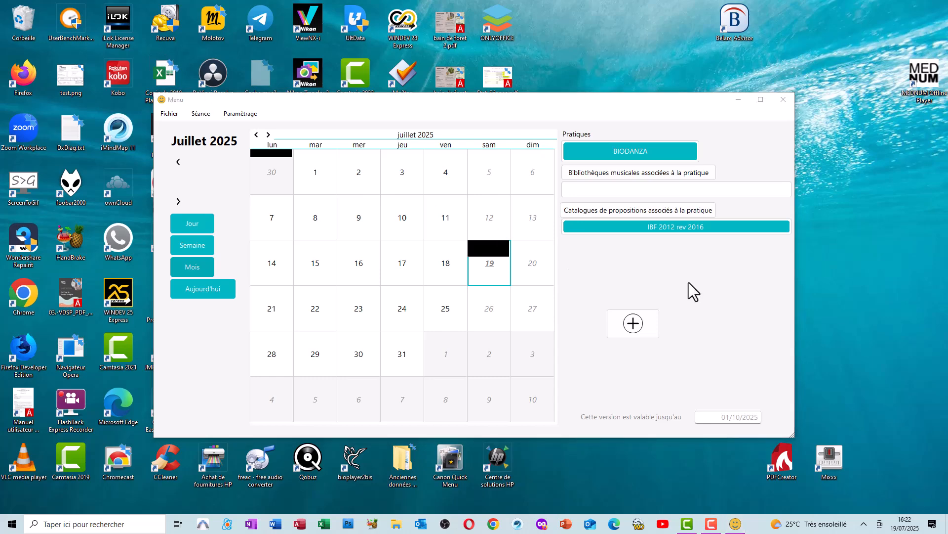
left_click(235, 115)
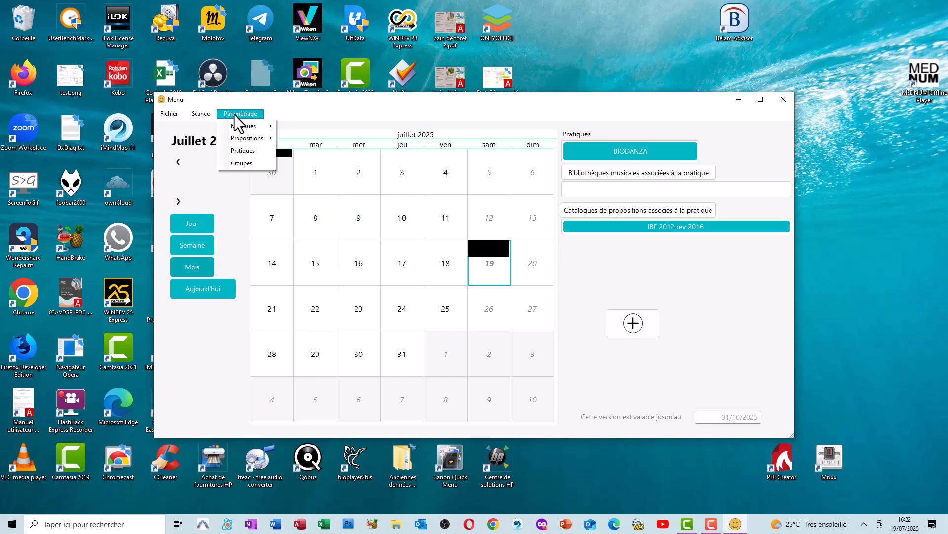
left_click(237, 163)
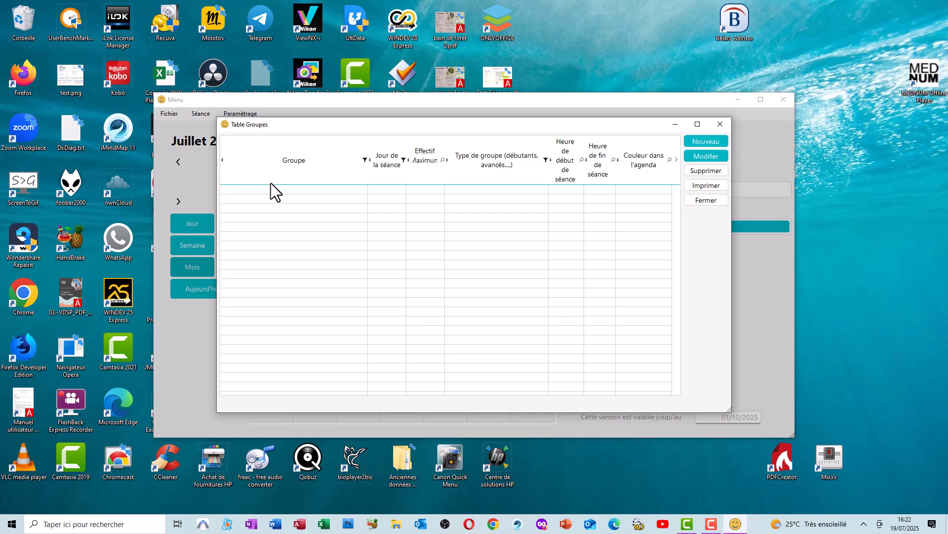
left_click(698, 141)
left_click(409, 202)
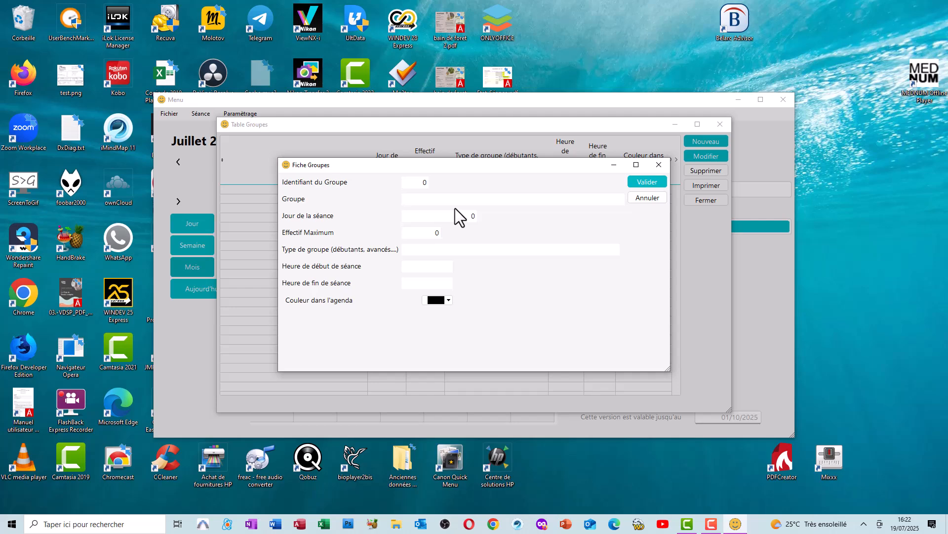
type("Groupe")
type("du Jeudi chez Pulcinella")
Set the group's session day to Jeudi, its maximum size to 20 and its type to Débutants
left_click(473, 219)
left_click(435, 233)
type("Débutants")
Set the group's session start time to 20:00 and its end time to 21:45
left_click(443, 266)
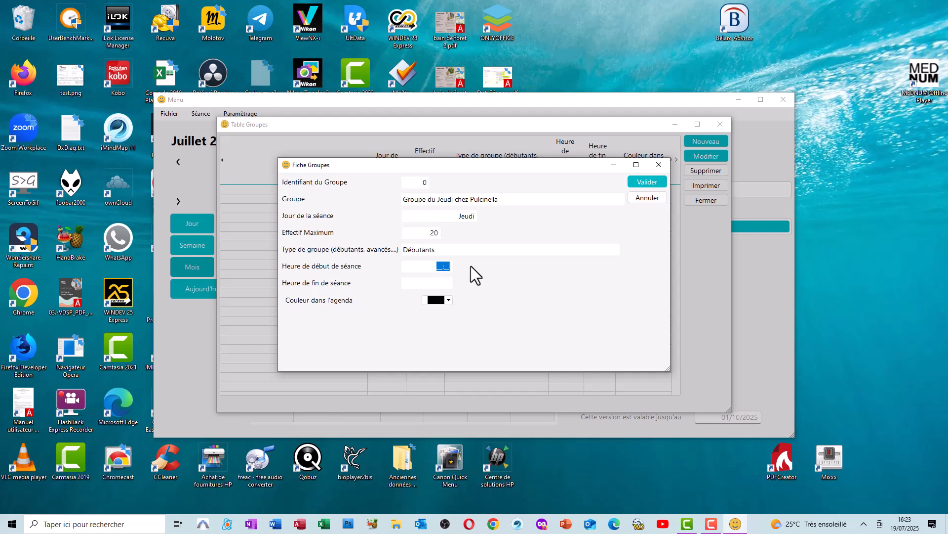
type("20:00")
left_click(438, 285)
Give the group a yellow agenda colour, save its record and close the groups table
left_click(448, 299)
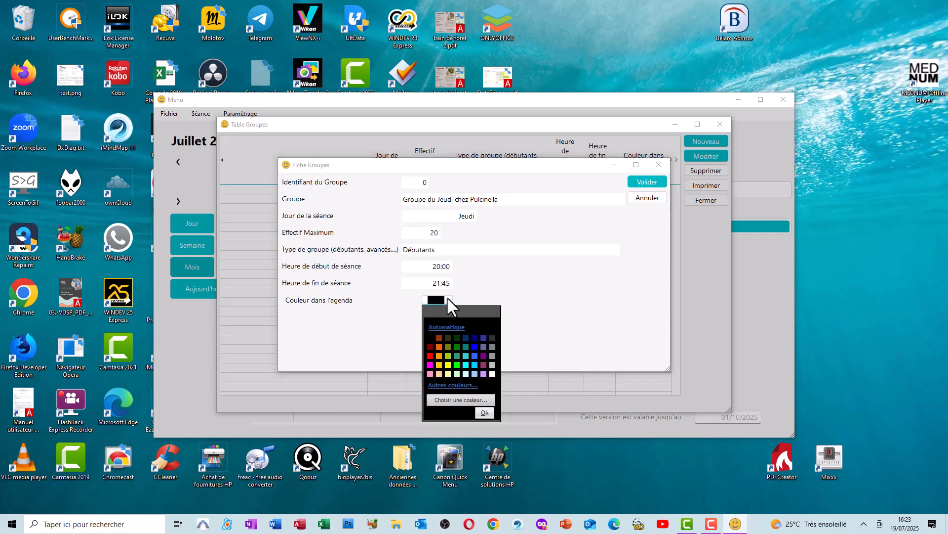
left_click(448, 365)
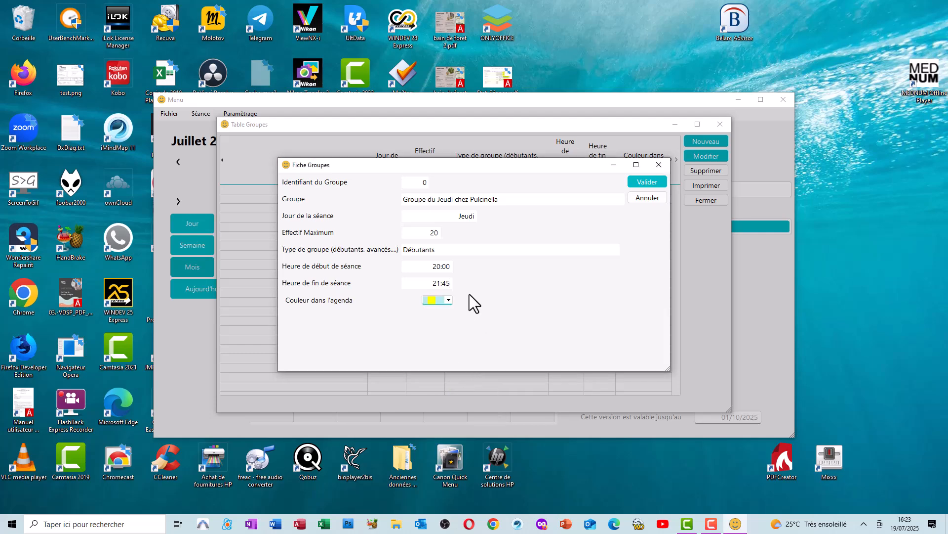
left_click(651, 182)
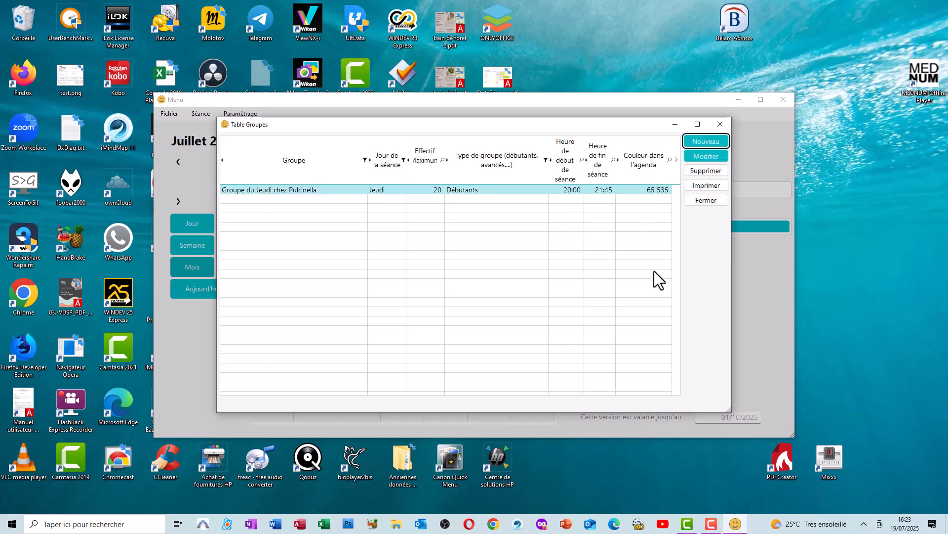
left_click(705, 200)
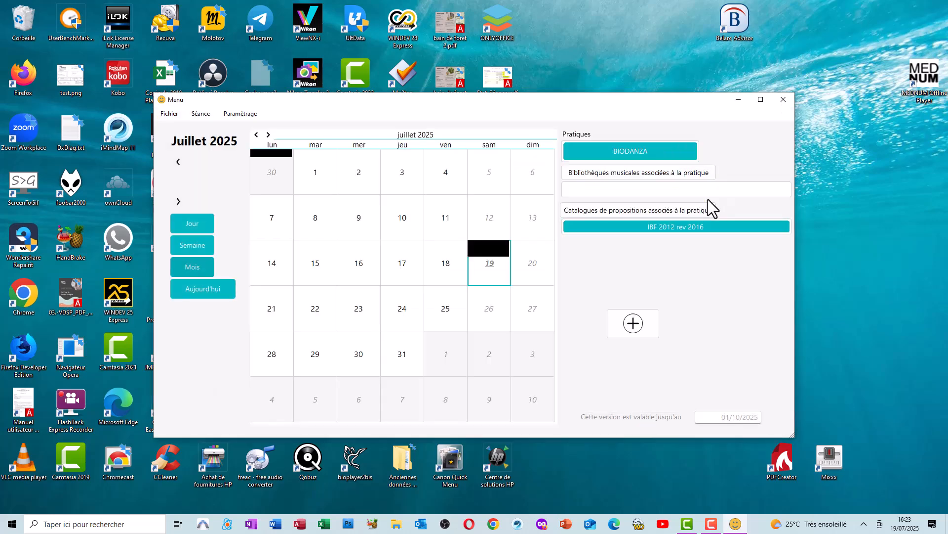
Review the Biodanza practice record, including its document field, and close the practices table
left_click(250, 115)
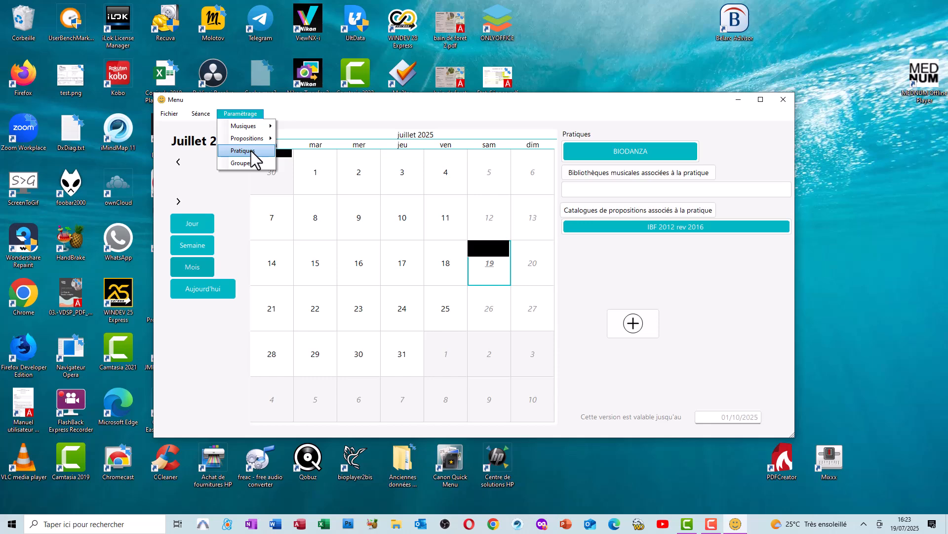
left_click(251, 150)
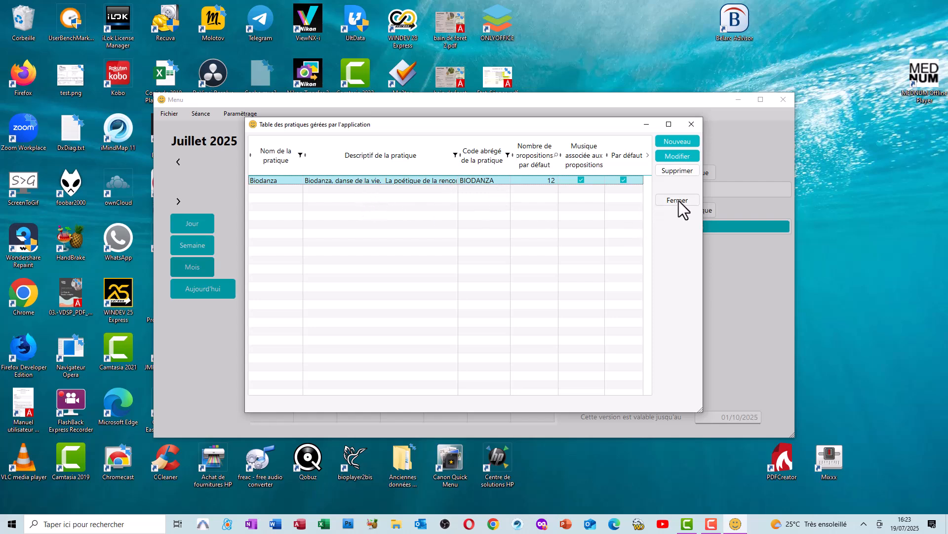
left_click(678, 156)
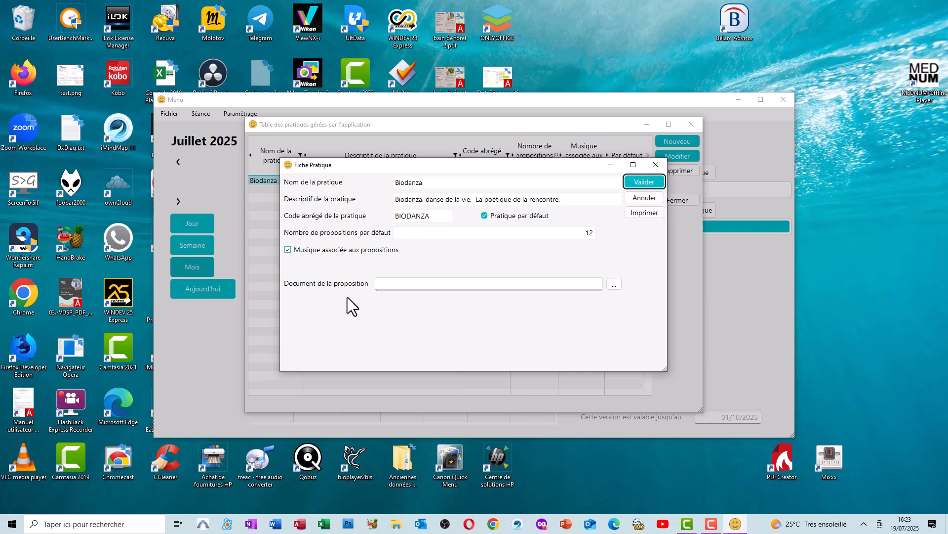
left_click(613, 285)
left_click(644, 183)
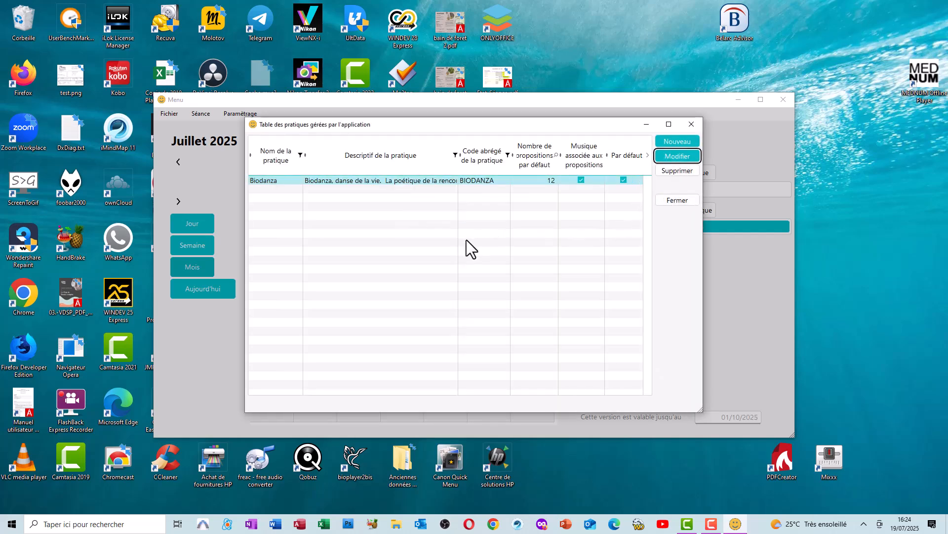
left_click(678, 201)
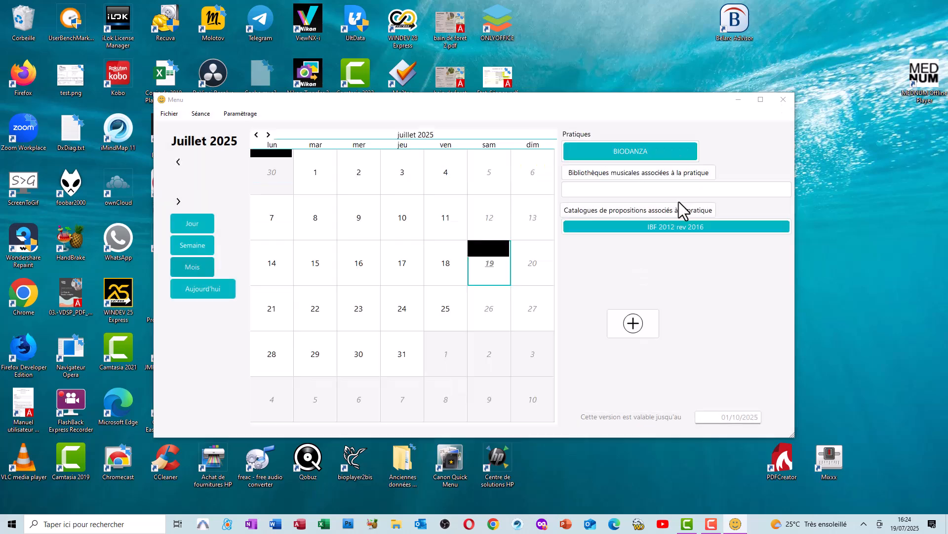
Examine the propositions listed in the IBF 2012 rev 2016 catalogue record and leave it without saving
left_click(243, 115)
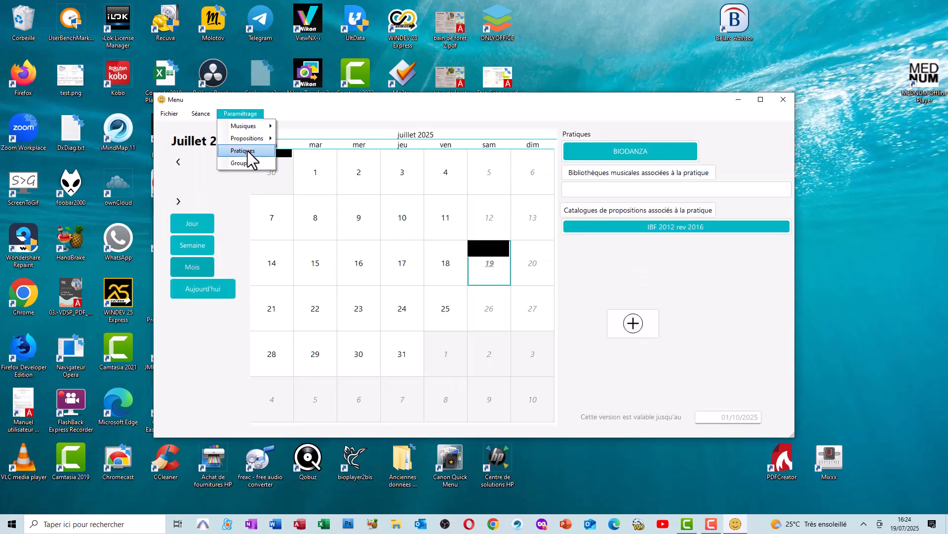
mouse_move(250, 140)
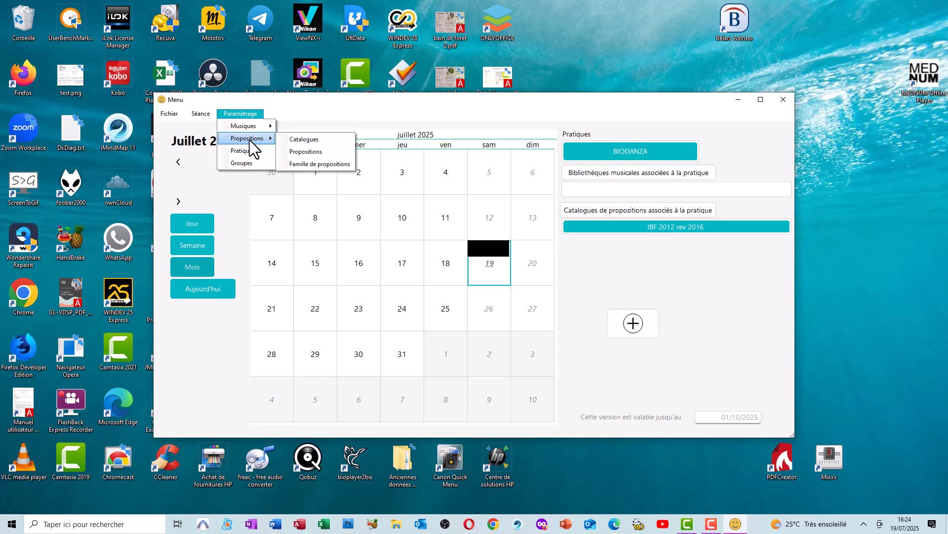
left_click(301, 140)
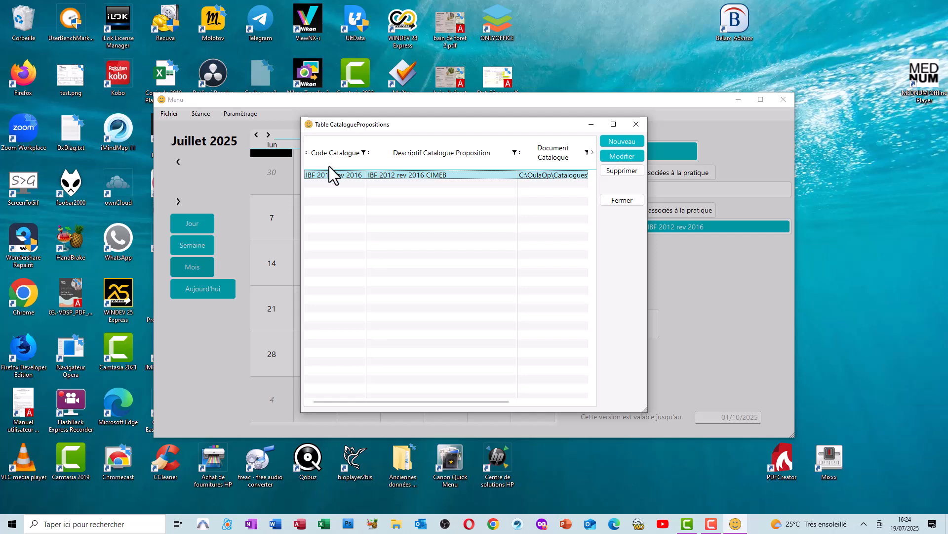
left_click(627, 157)
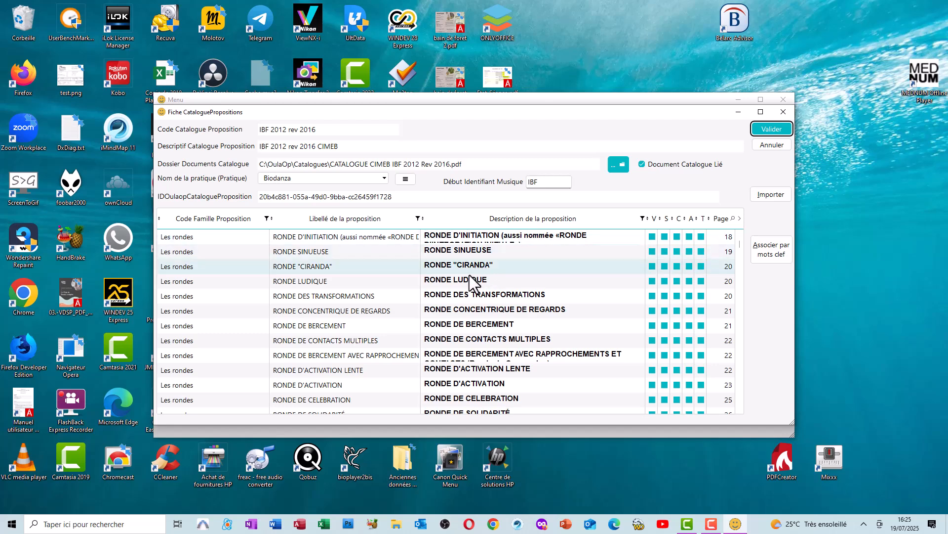
scroll(443, 310, "down", 4)
scroll(435, 301, "down", 4)
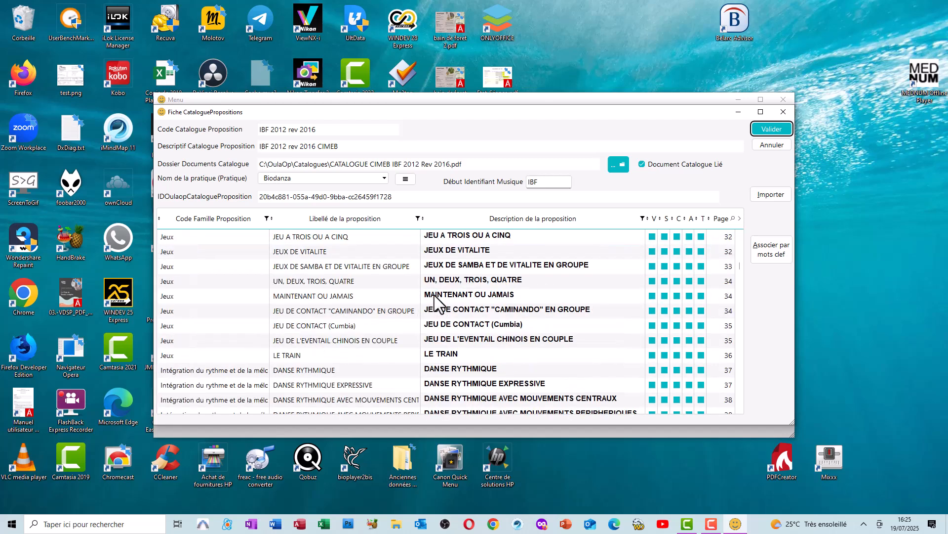
scroll(787, 156, "down", 4)
scroll(782, 148, "up", 4)
left_click(781, 147)
left_click(624, 201)
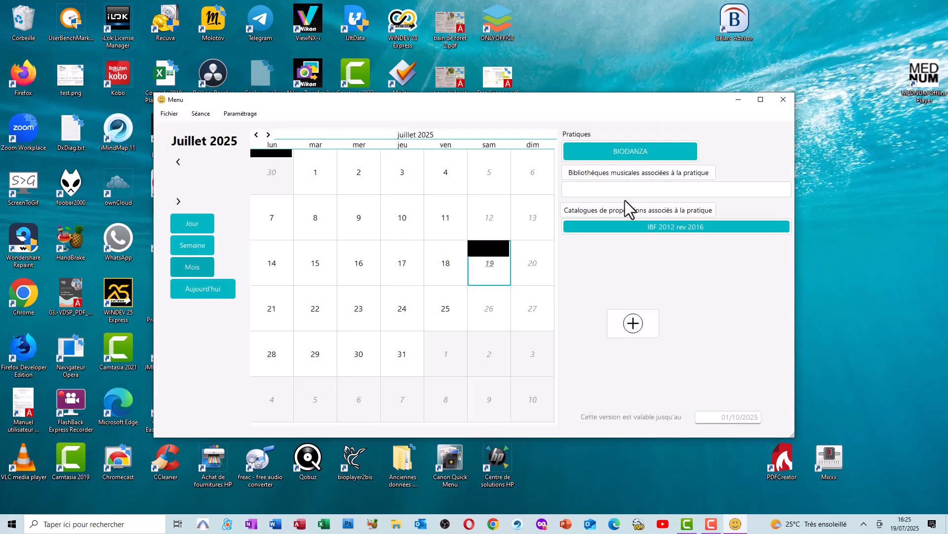
Create a music library with the code BiblioPaul and the description "Ensemble des musiques transmises par" followed by the contributor's first name
left_click(242, 114)
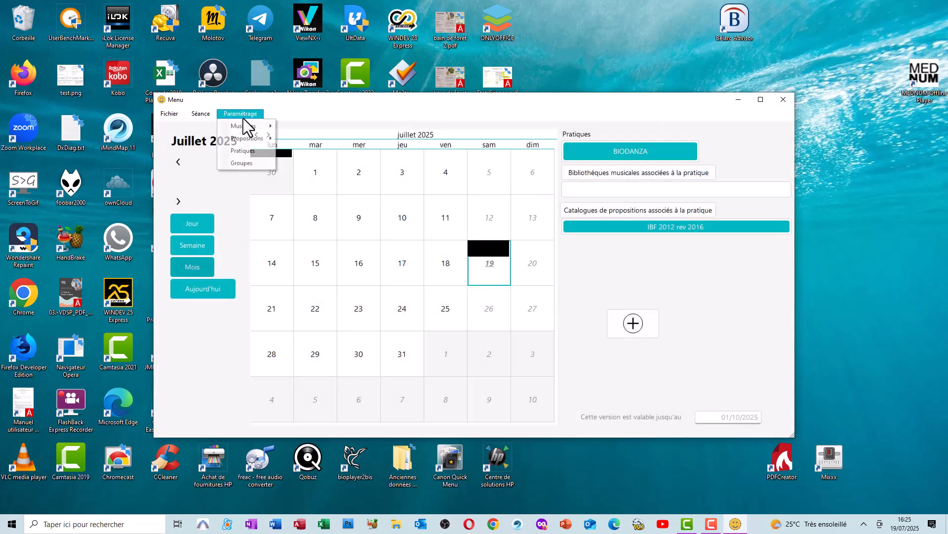
mouse_move(249, 129)
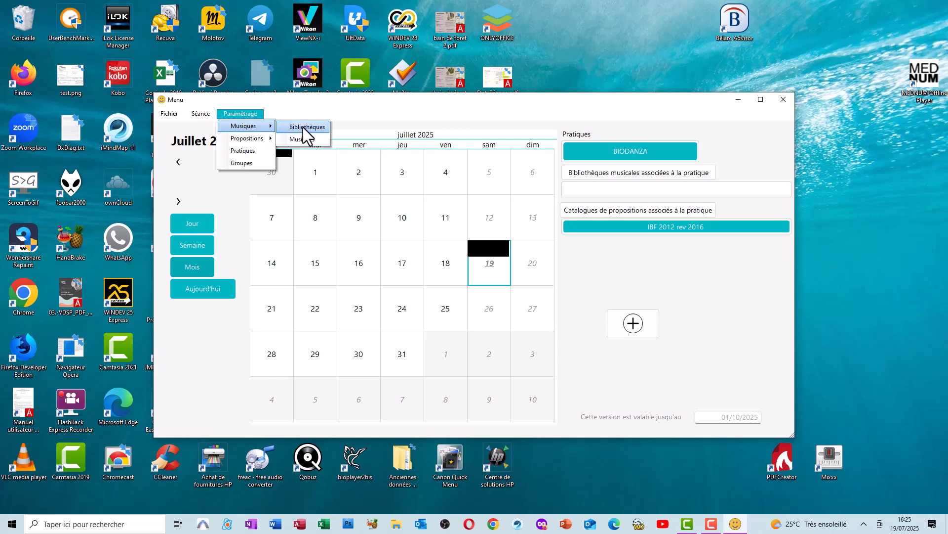
left_click(303, 127)
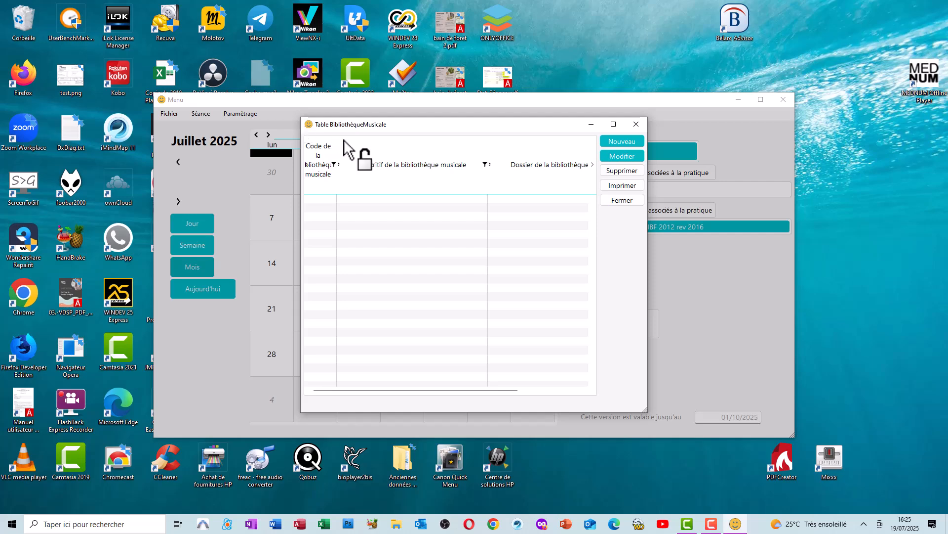
left_click(631, 142)
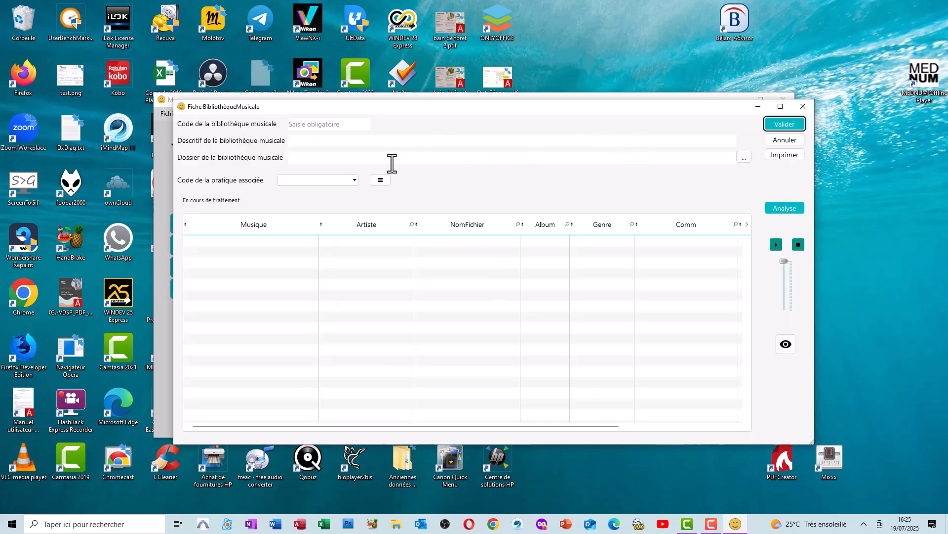
left_click(328, 125)
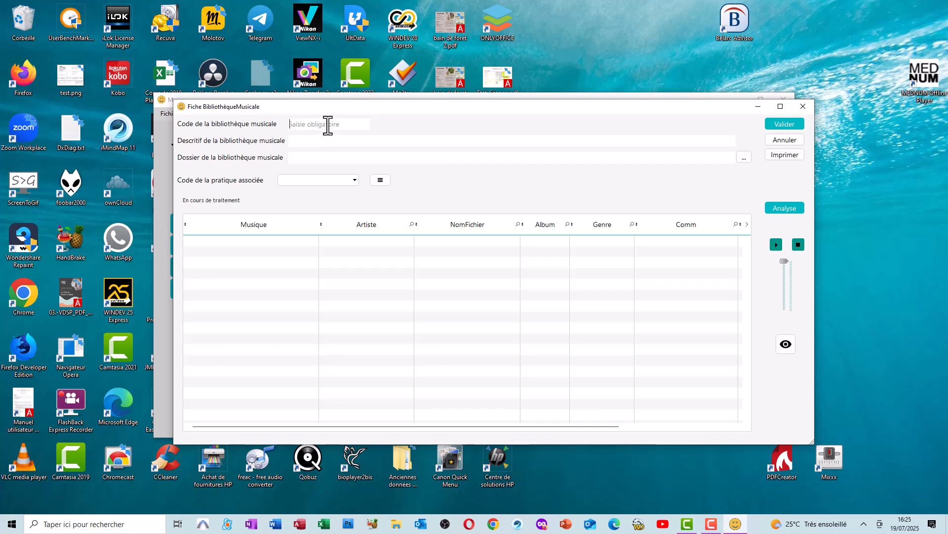
type("BiblioPaul")
left_click(306, 140)
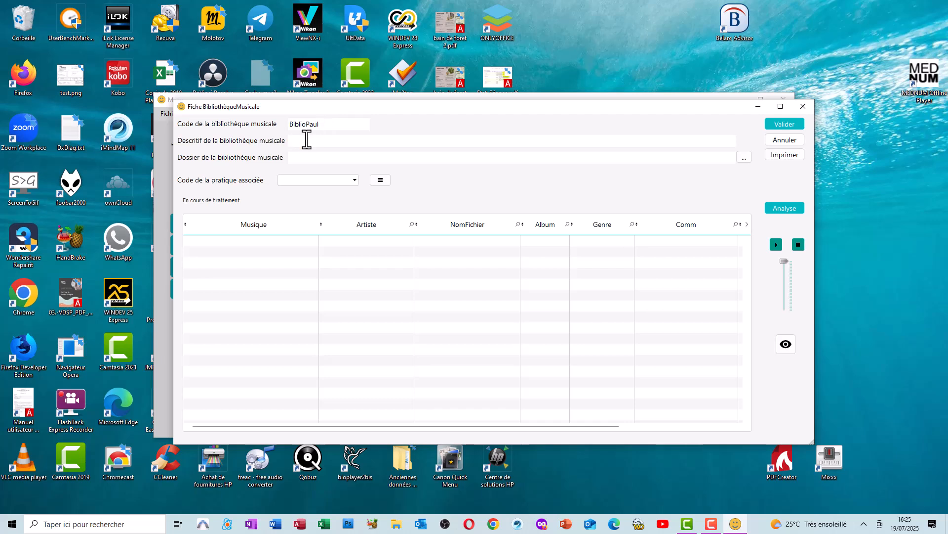
type("Ensemble des musiques transmis")
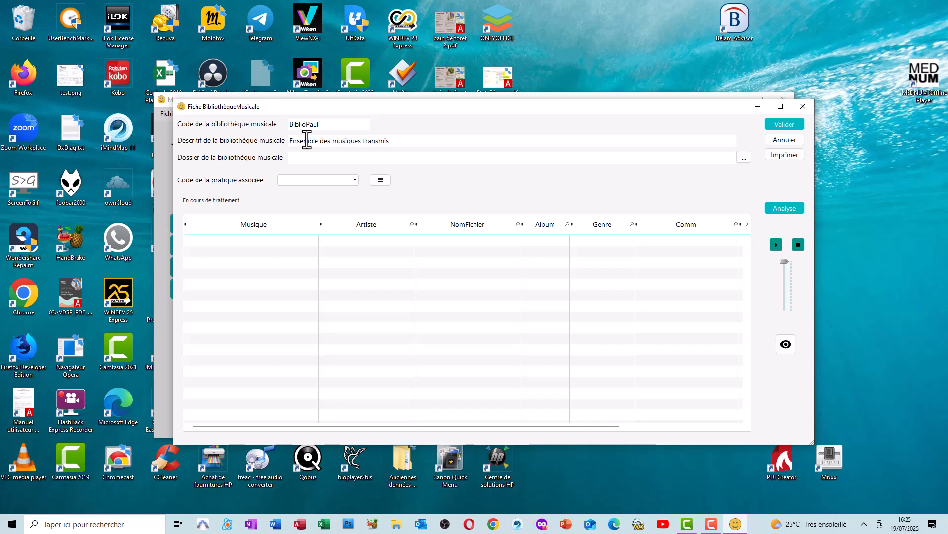
type("es par Paula")
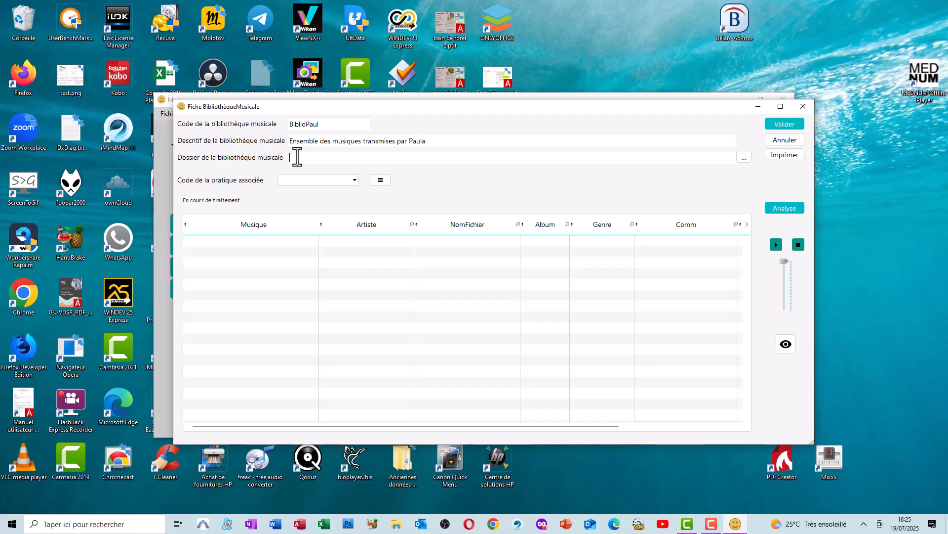
Set the music library's folder to the contributor's subfolder inside C:\OulaOp\Musiques
left_click(743, 157)
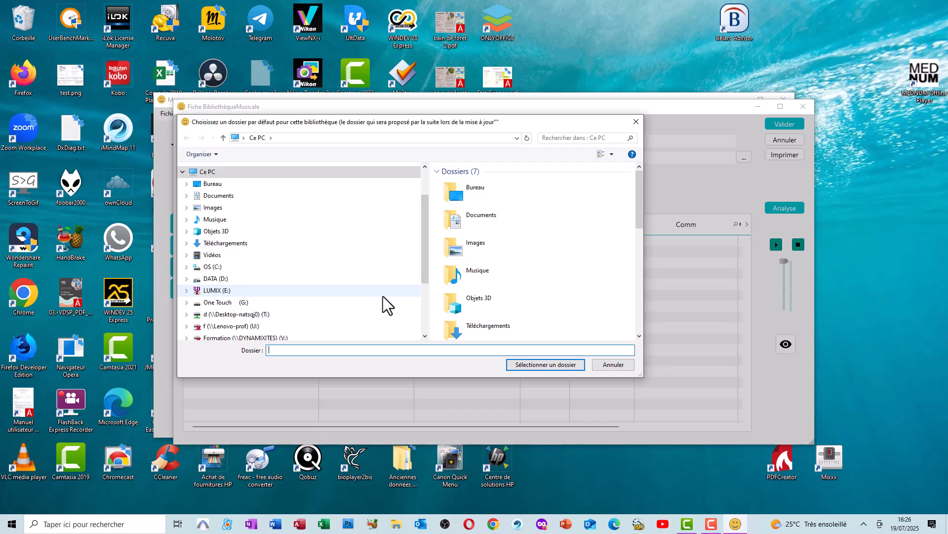
left_click(186, 267)
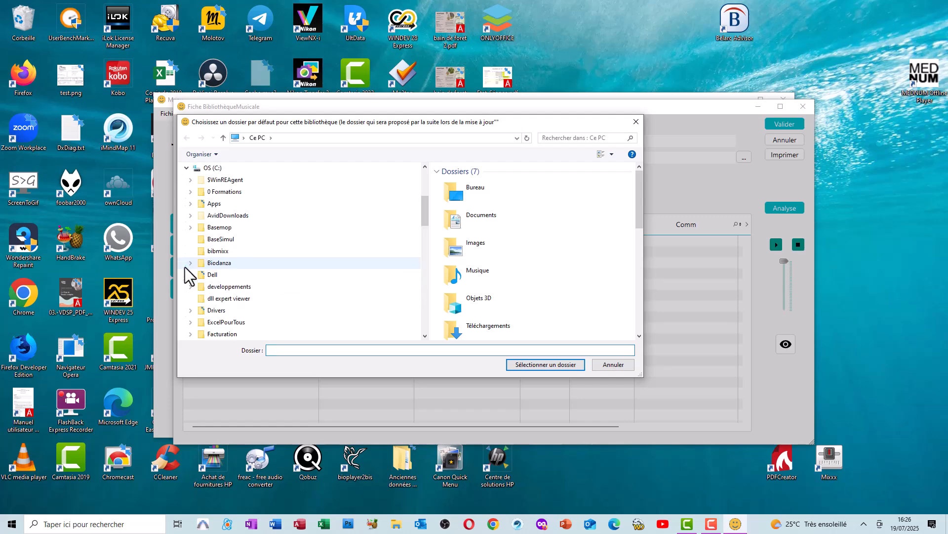
scroll(257, 283, "down", 2)
scroll(258, 284, "down", 6)
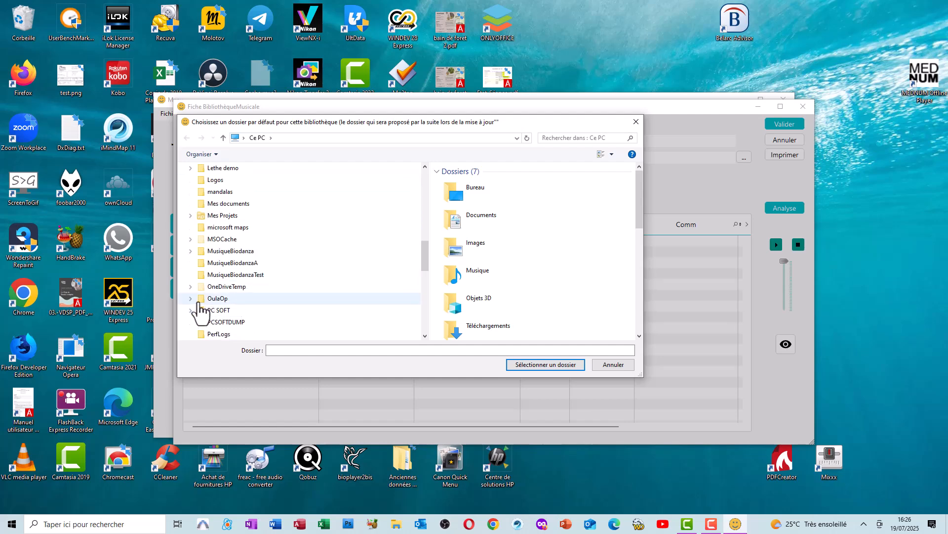
left_click(205, 301)
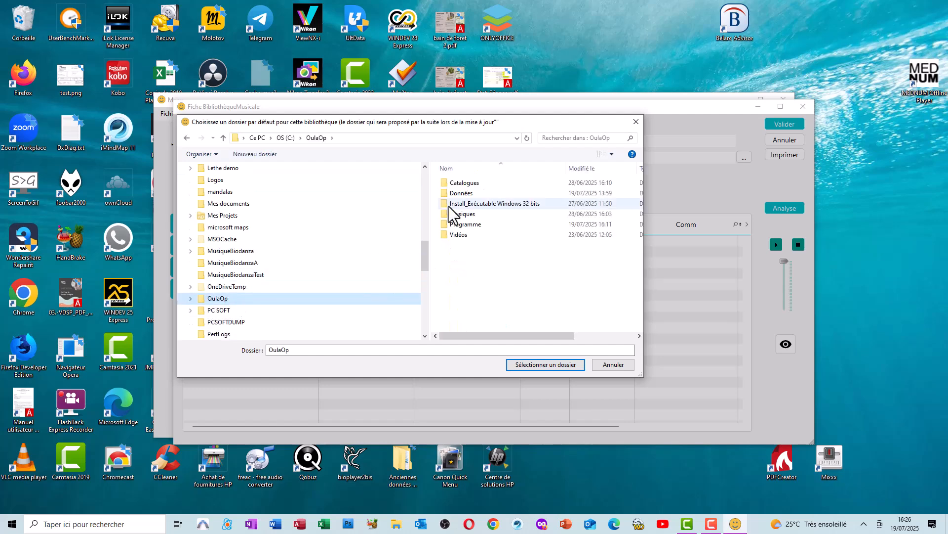
double_click(455, 213)
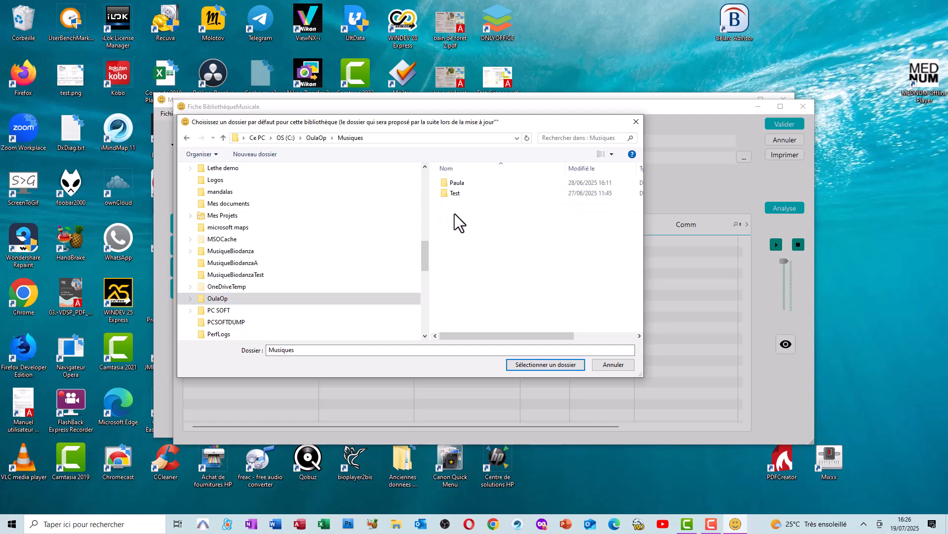
left_click(451, 184)
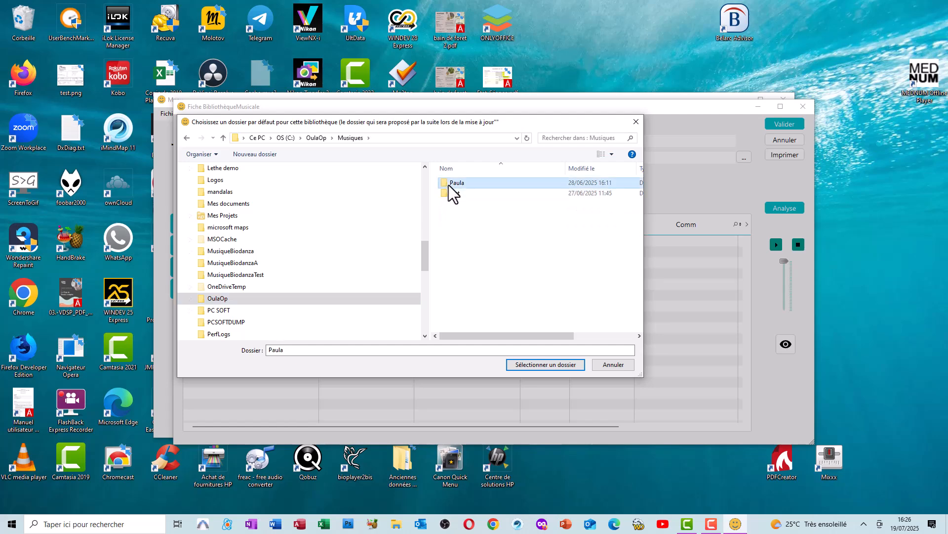
double_click(450, 185)
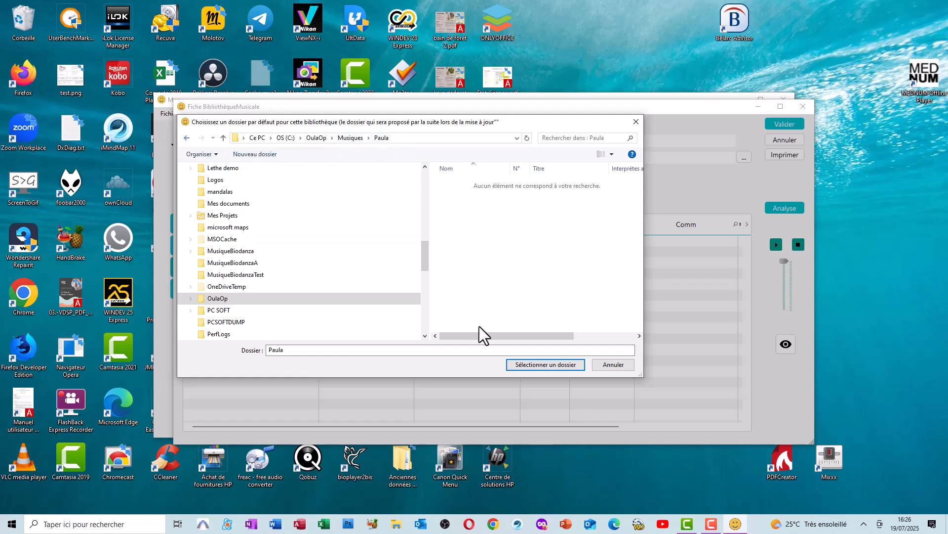
left_click(542, 365)
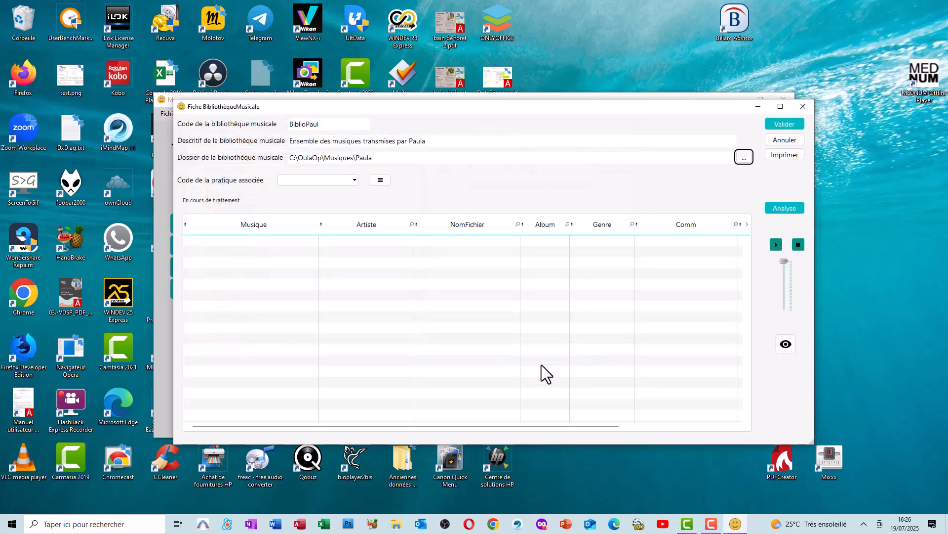
Associate the BIODANZA practice with the library and analyse its music folder as the library root
left_click(355, 180)
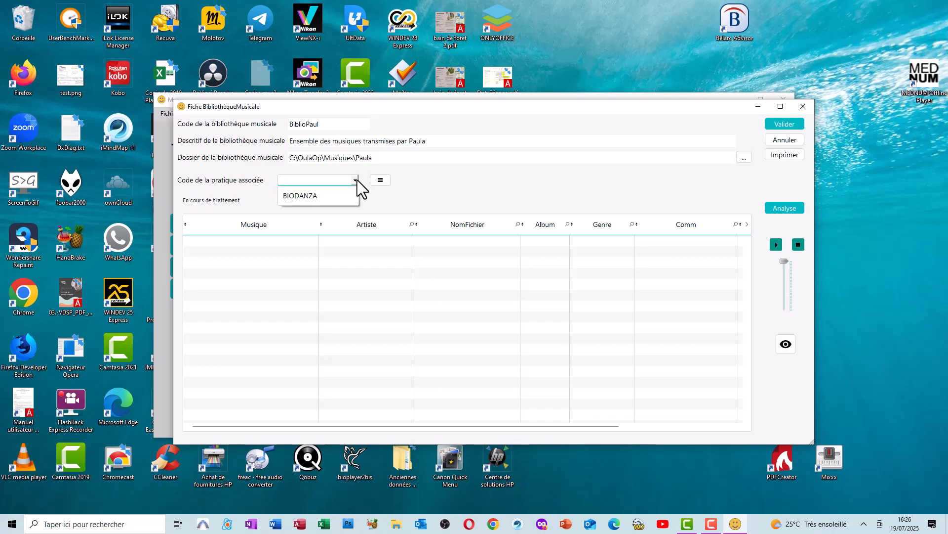
left_click(327, 196)
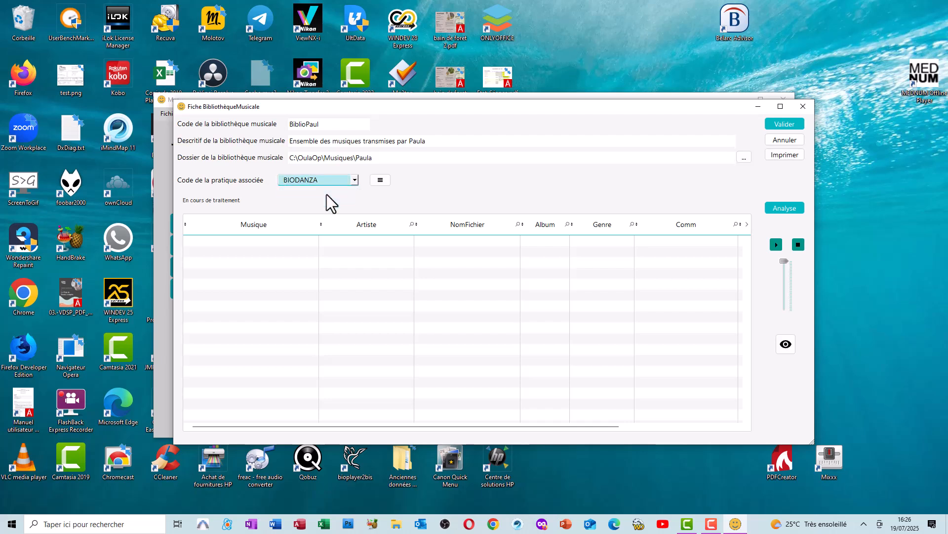
left_click(787, 208)
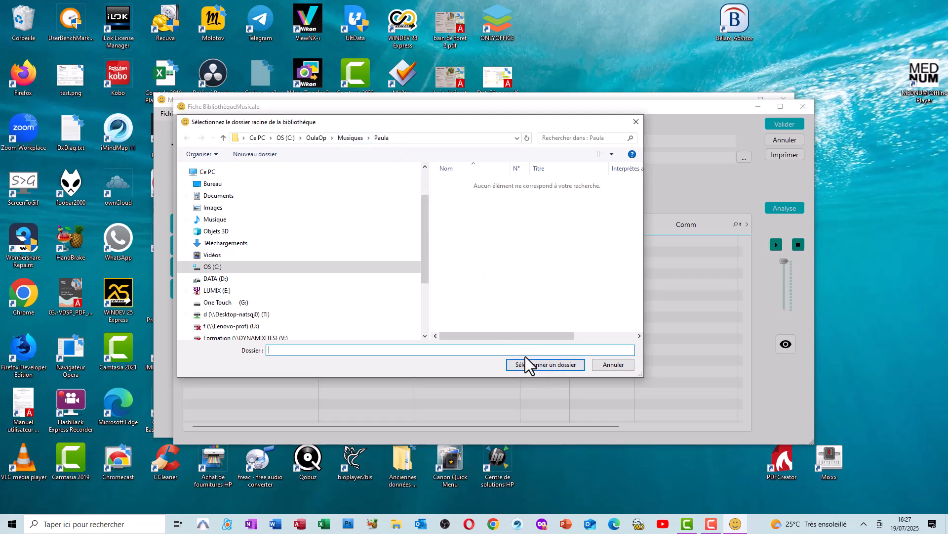
left_click(543, 365)
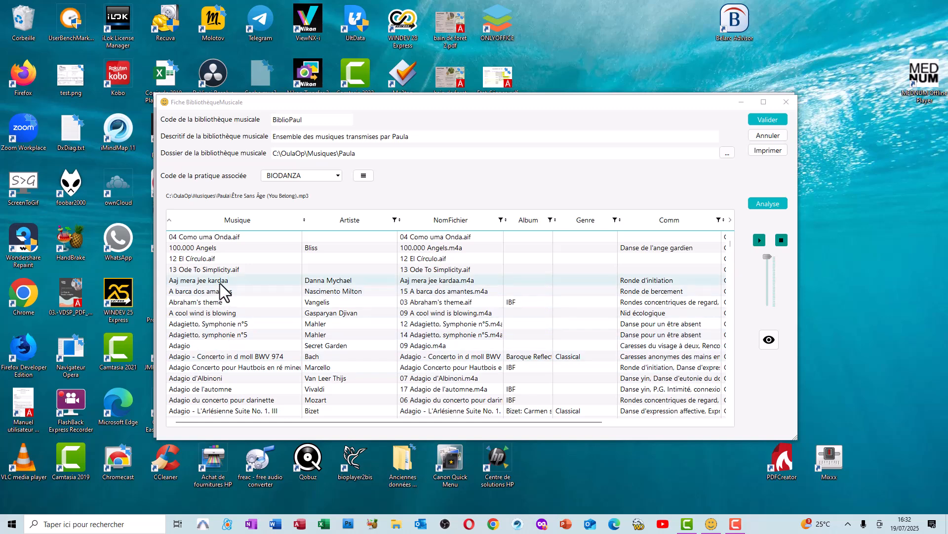
Browse the analysed music list and review the record of the track "Alla Hai", including its file location
scroll(252, 264, "down", 10)
scroll(250, 263, "down", 10)
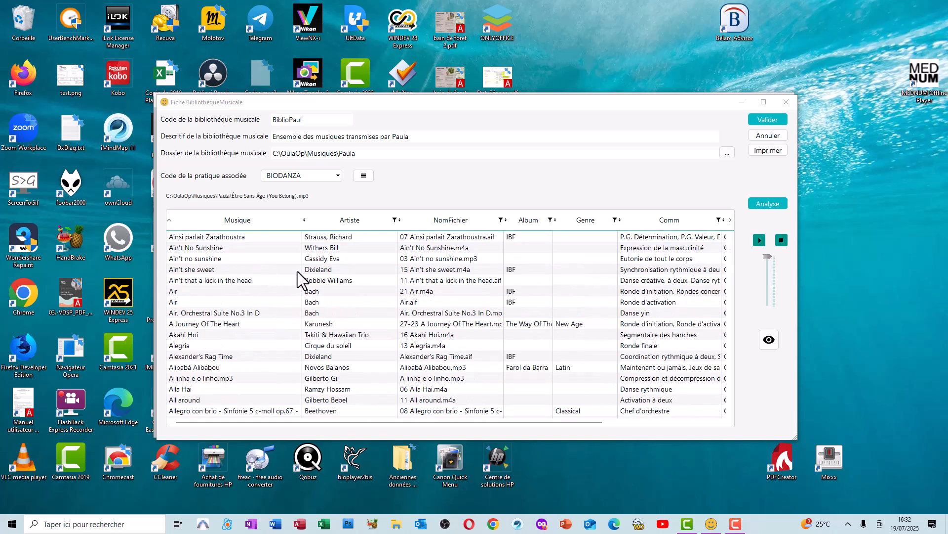
left_click(335, 271)
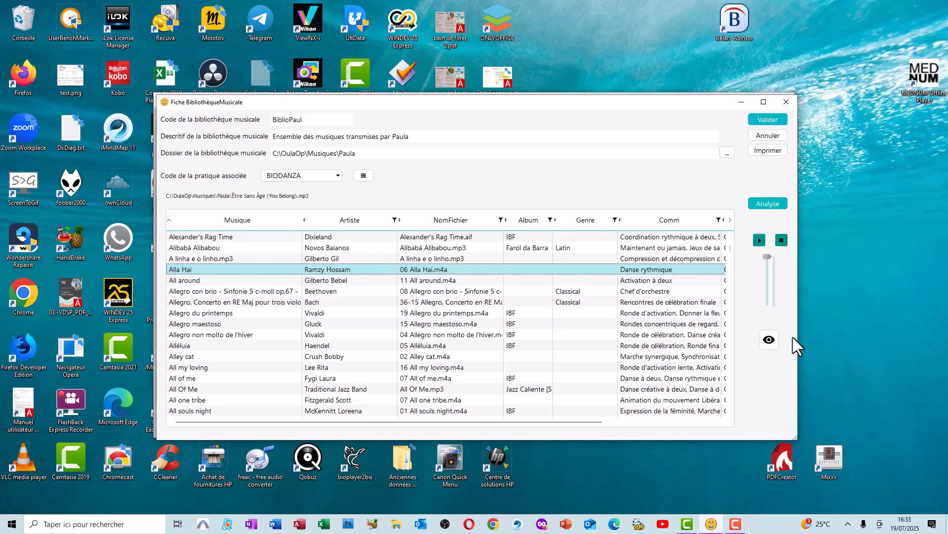
left_click(770, 341)
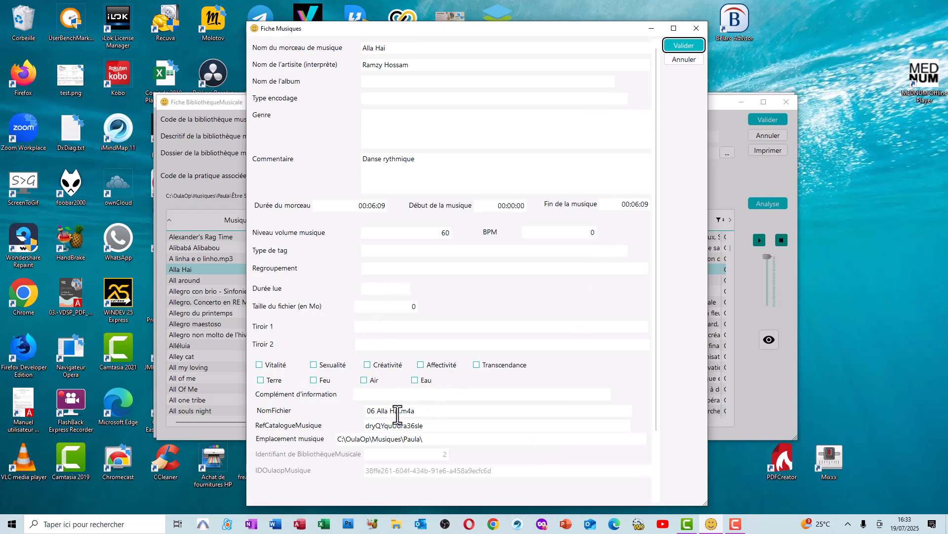
left_click(404, 438)
left_click(681, 47)
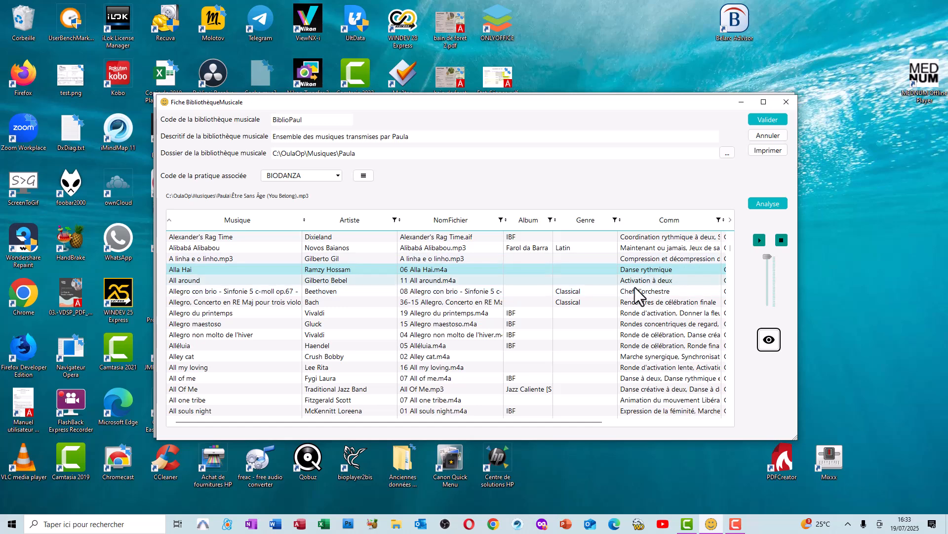
Review the record of Bach's "Allegro, Concerto en RE Maj pour trois violons" and validate it
left_click(579, 302)
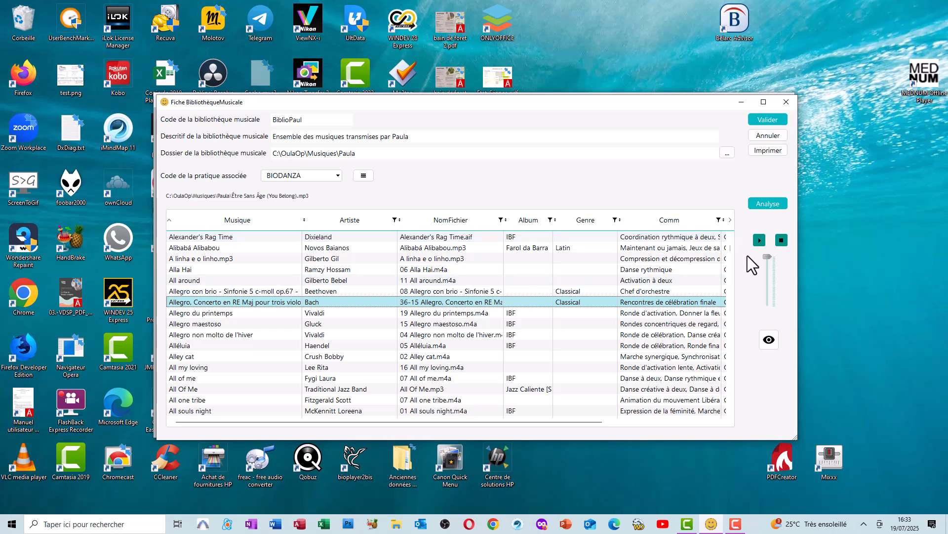
left_click(772, 342)
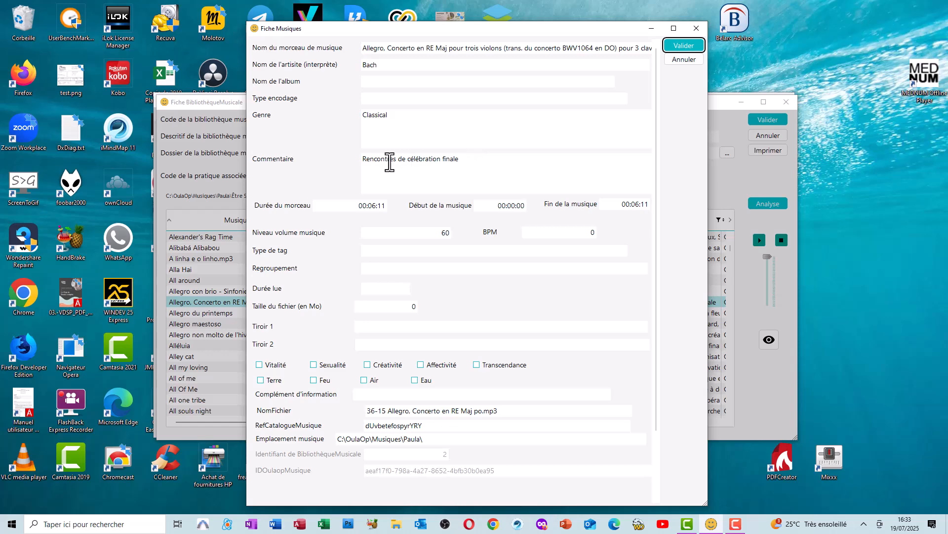
left_click(682, 46)
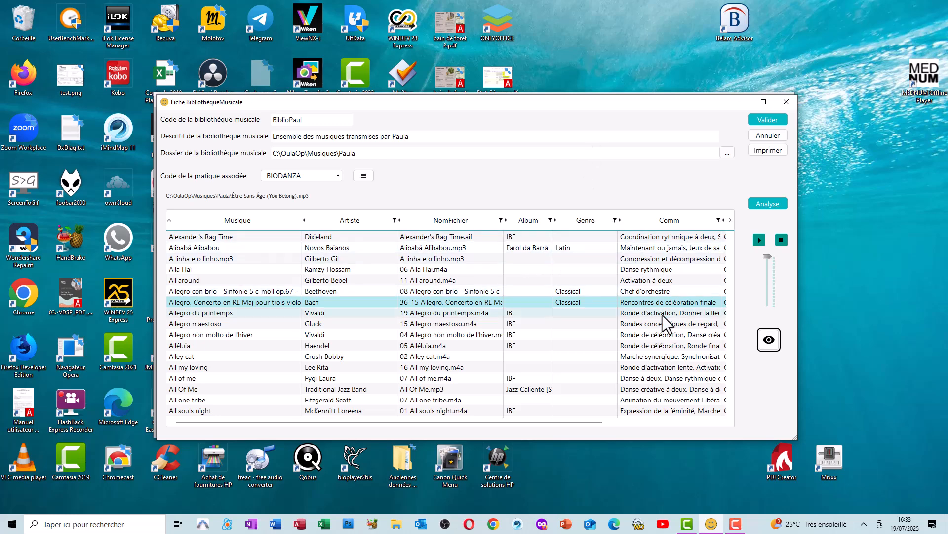
Save the BiblioPaul library, close the music libraries table and select BiblioPaul for the Biodanza practice
left_click(767, 120)
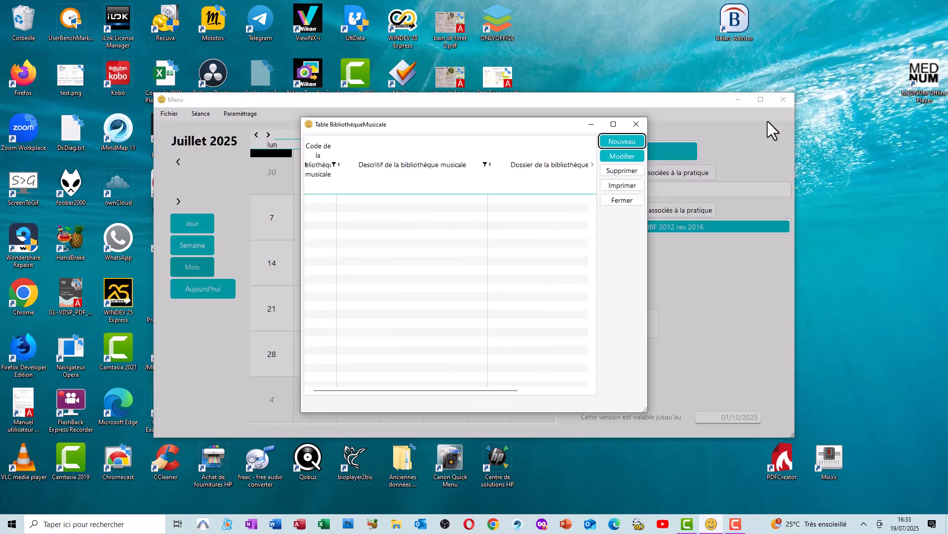
left_click(622, 200)
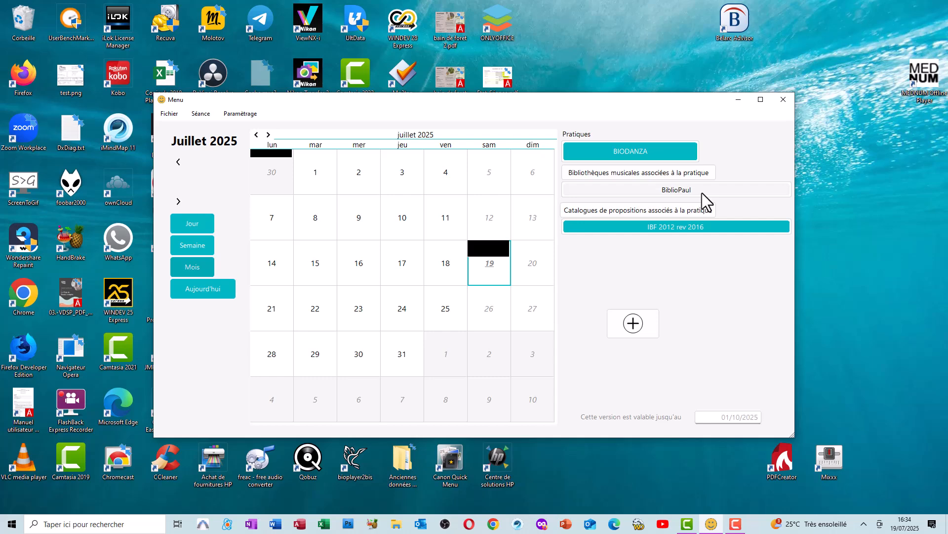
left_click(679, 191)
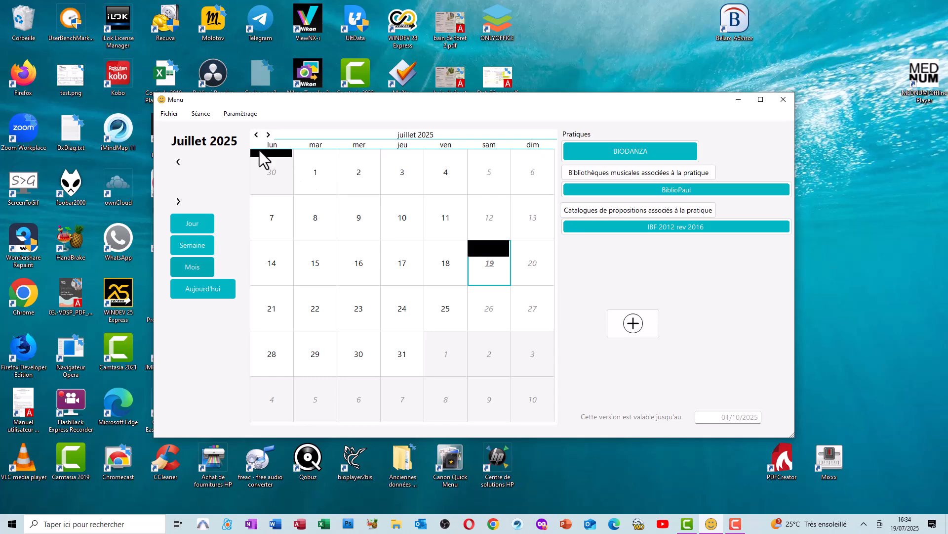
Open the IBF 2012 rev 2016 propositions catalogue for modification and associate its propositions by keywords
left_click(250, 113)
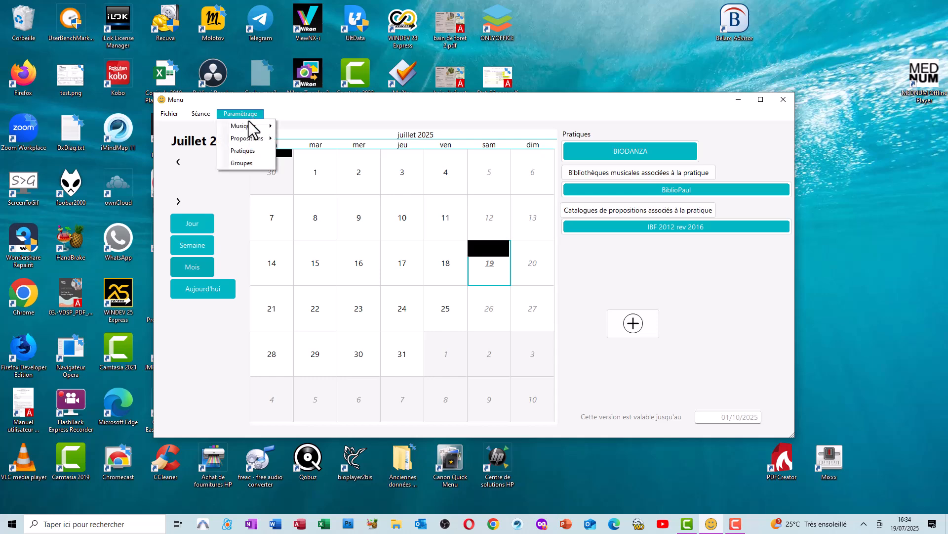
mouse_move(245, 141)
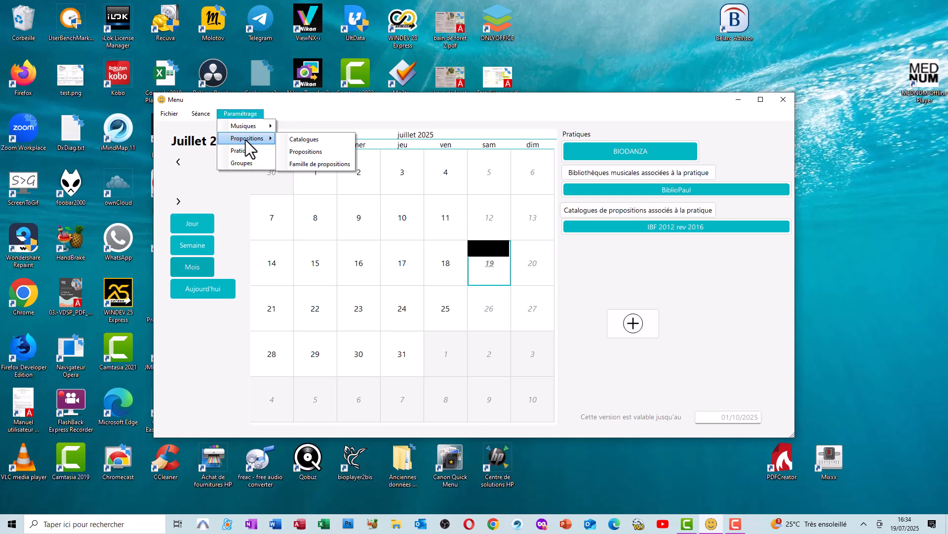
left_click(308, 140)
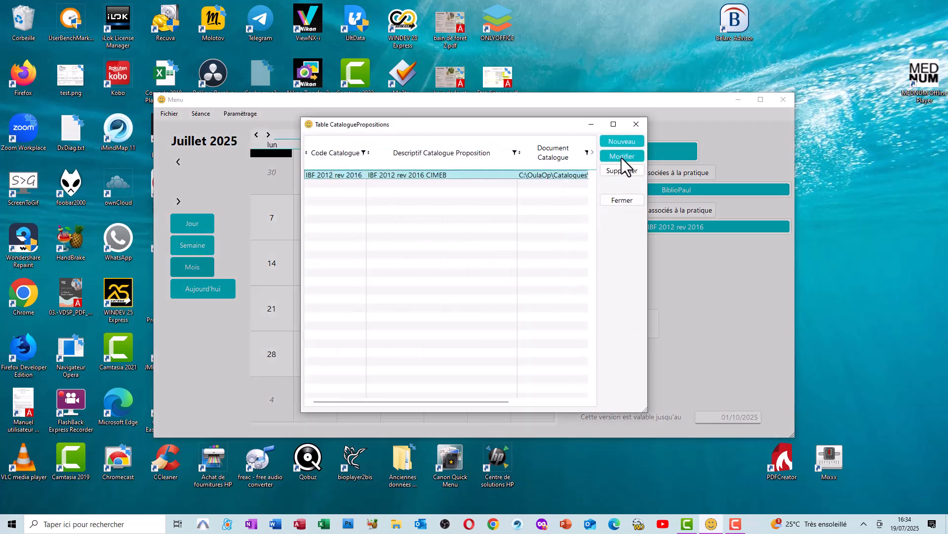
left_click(621, 158)
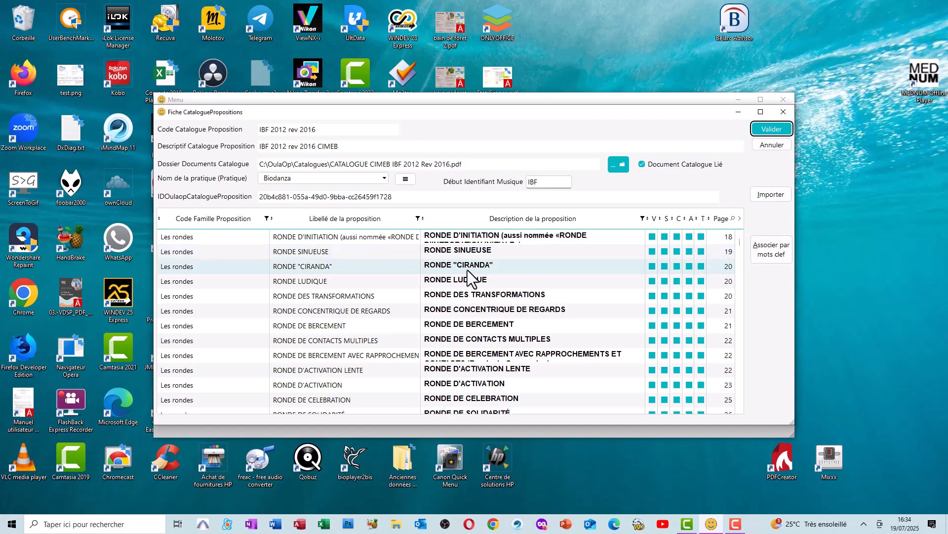
left_click(774, 251)
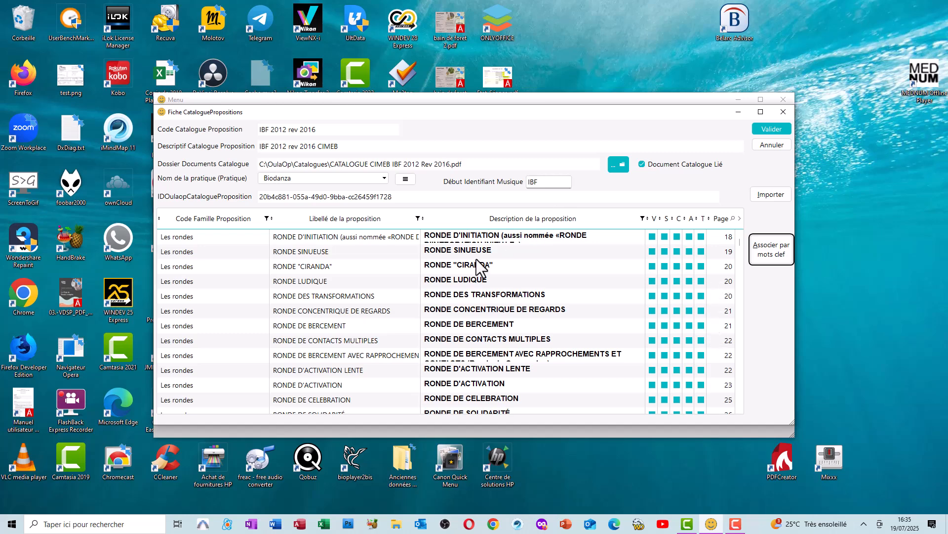
Enable the A option for the proposition RONDE SINUEUSE, save the catalogue record and close the catalogues table
left_click(592, 311)
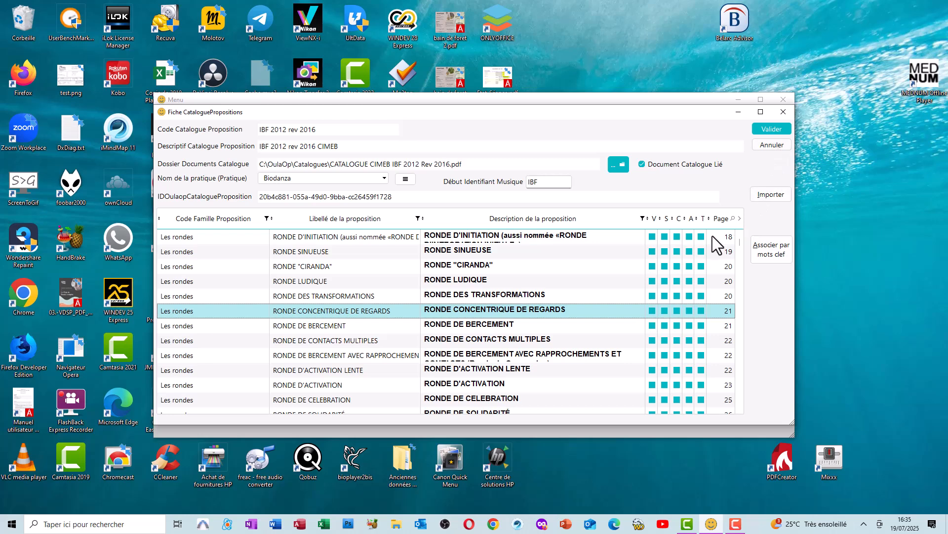
left_click(690, 251)
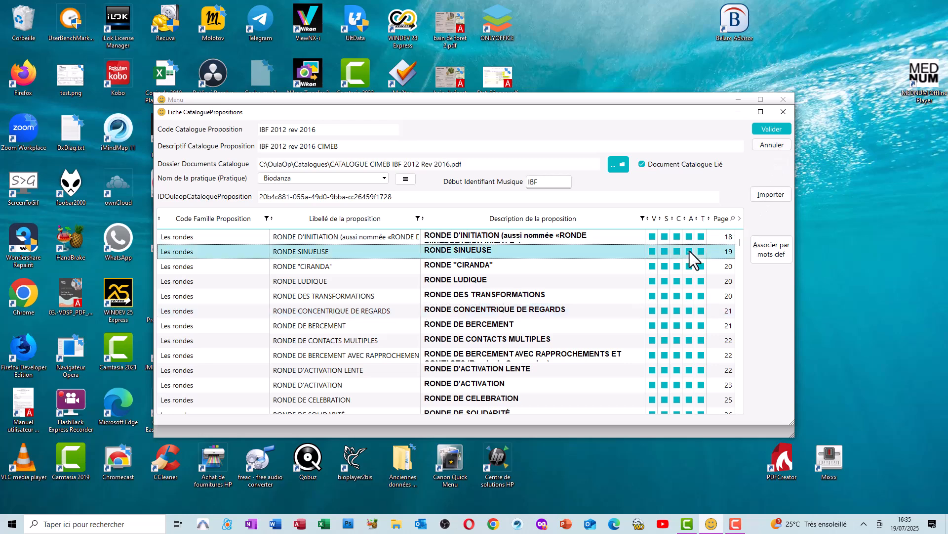
left_click(598, 269)
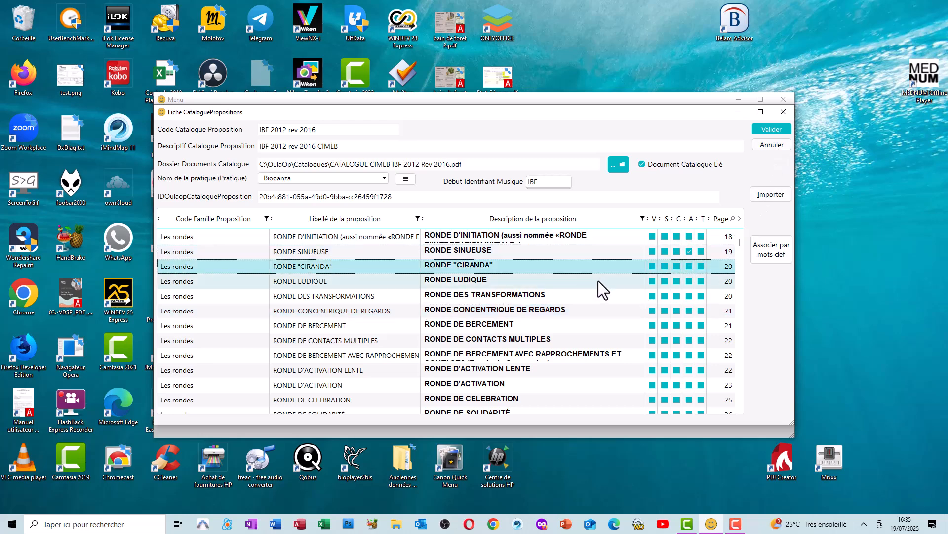
left_click(597, 280)
left_click(772, 129)
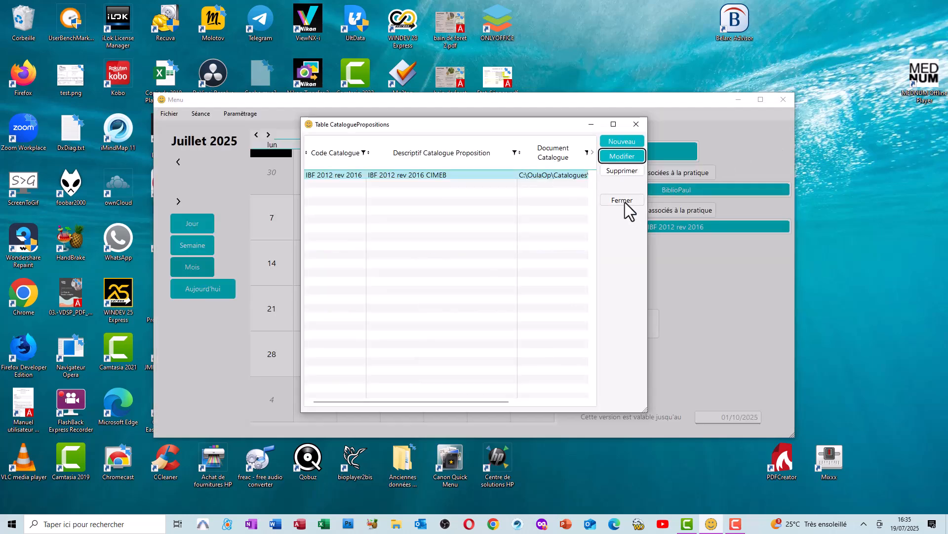
left_click(622, 200)
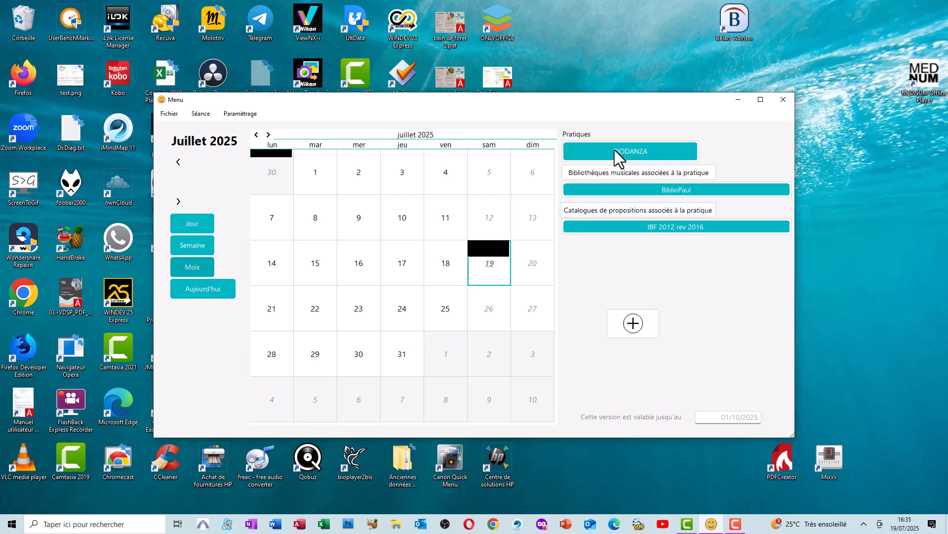
left_click(609, 191)
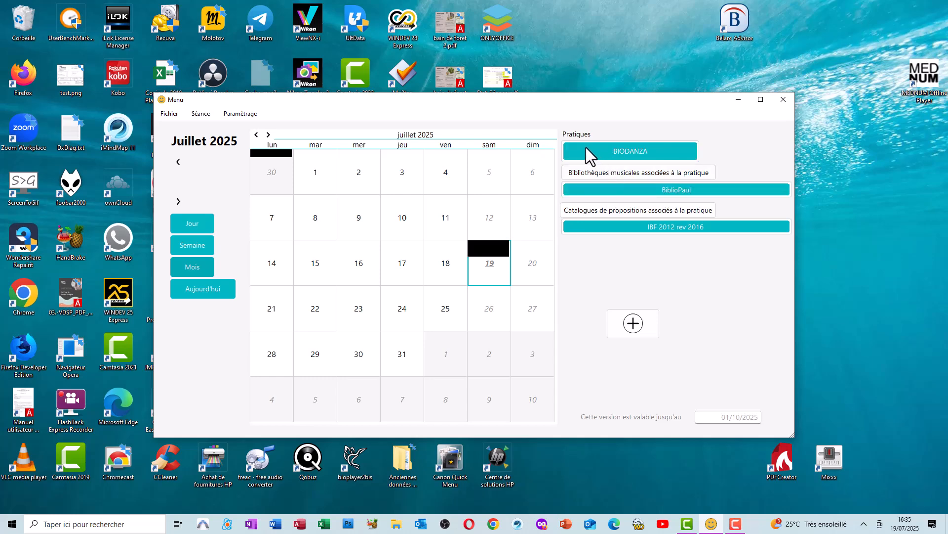